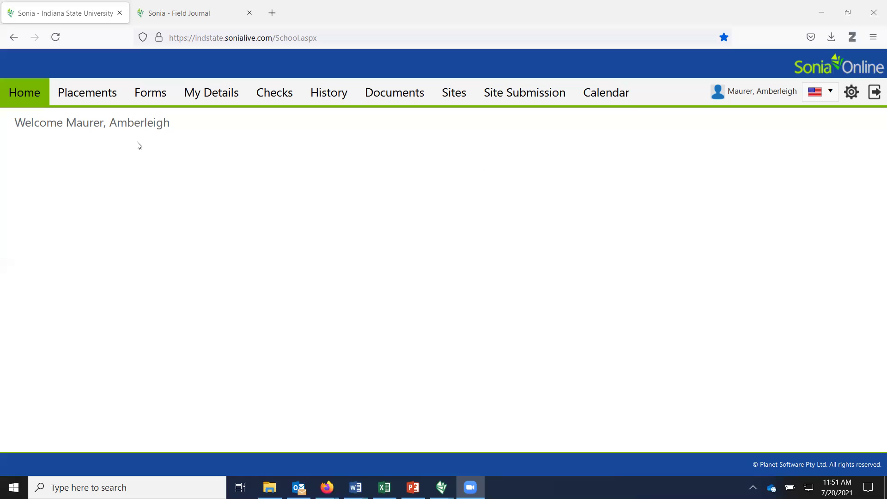
- Open the Field Journal form for editing and set the Week 1 date to 7/4/2021
click(148, 96)
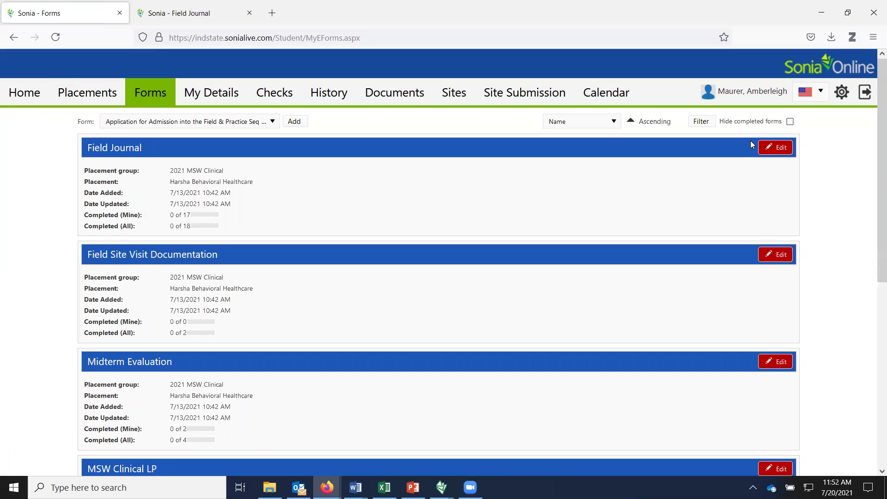
click(779, 150)
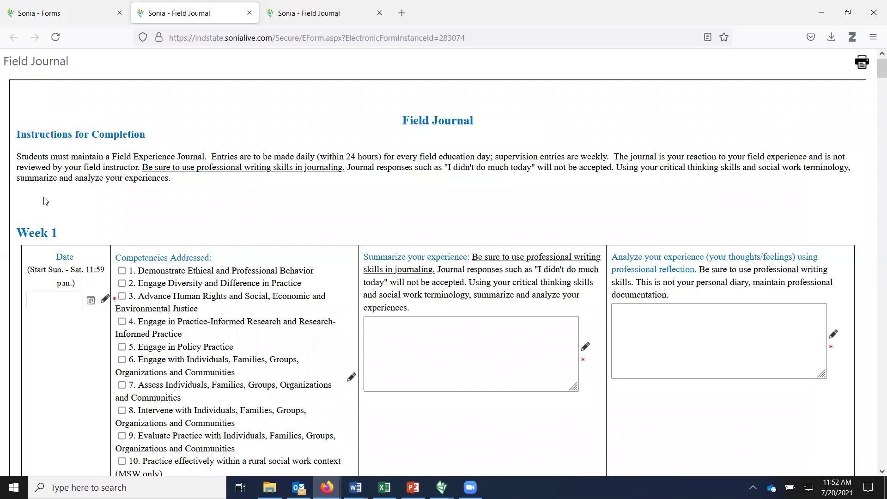
scroll(69, 196, down, 1)
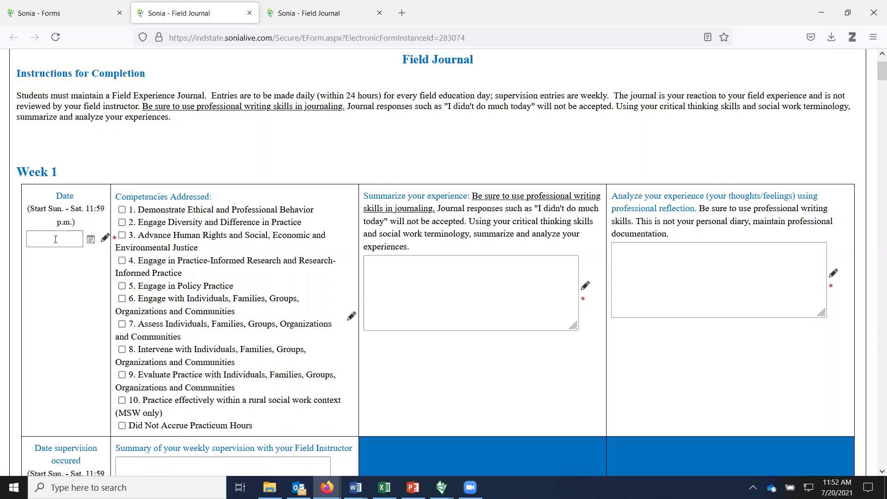
click(90, 238)
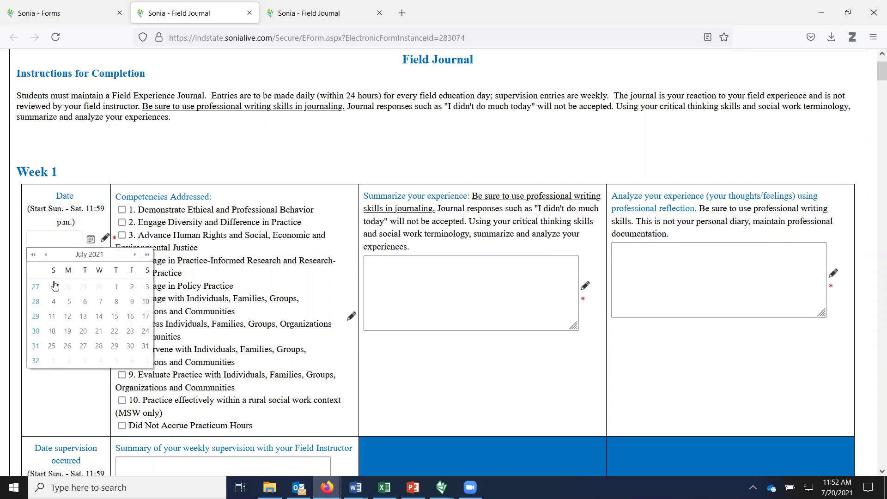
click(57, 308)
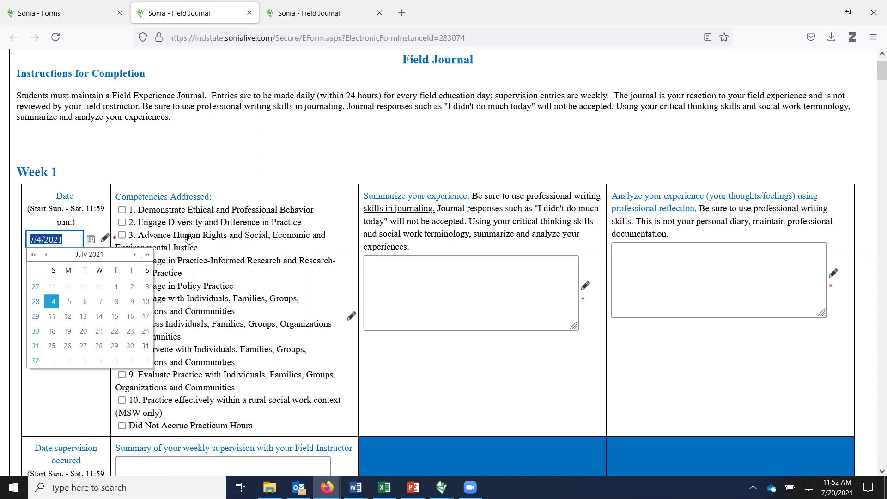
click(122, 235)
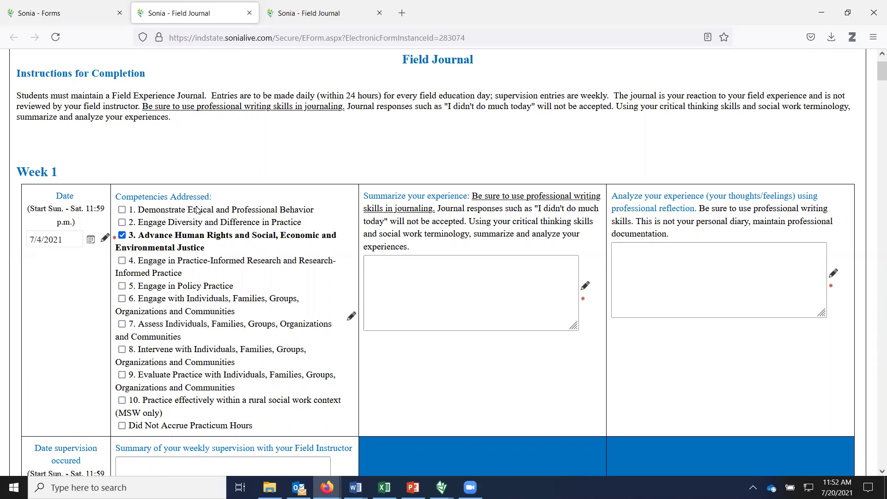
click(140, 237)
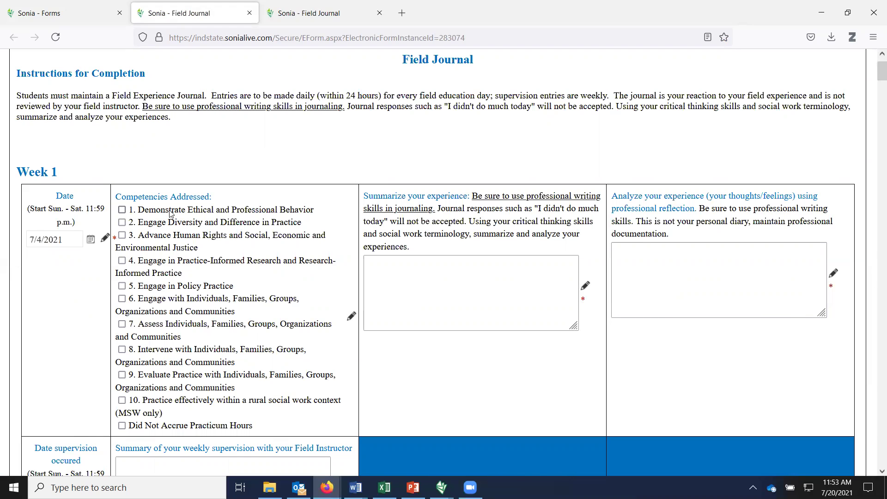
click(141, 220)
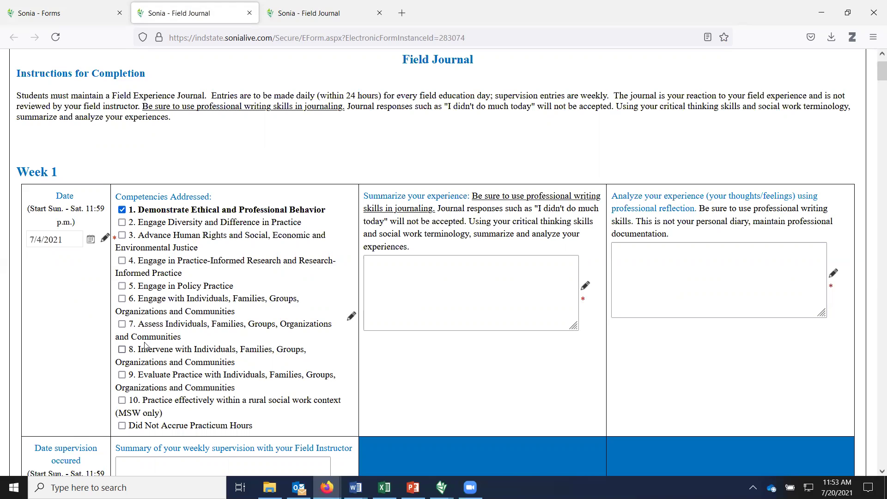
click(123, 299)
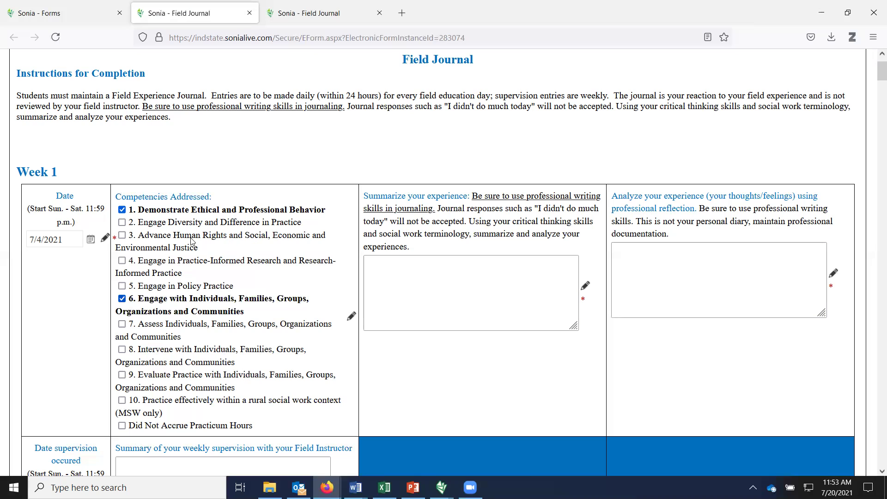
click(124, 300)
click(122, 210)
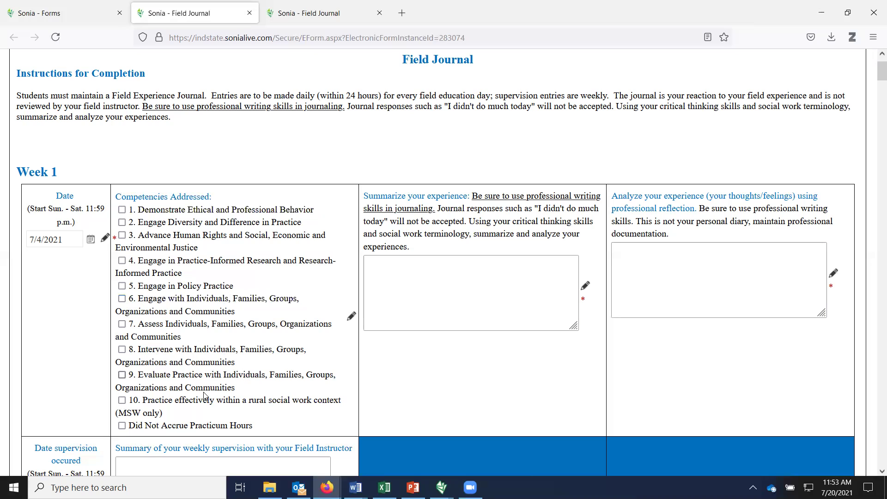
- Select Did Not Accrue Practicum Hours and competencies 3, 4 and 6 as addressed in Week 1
click(121, 426)
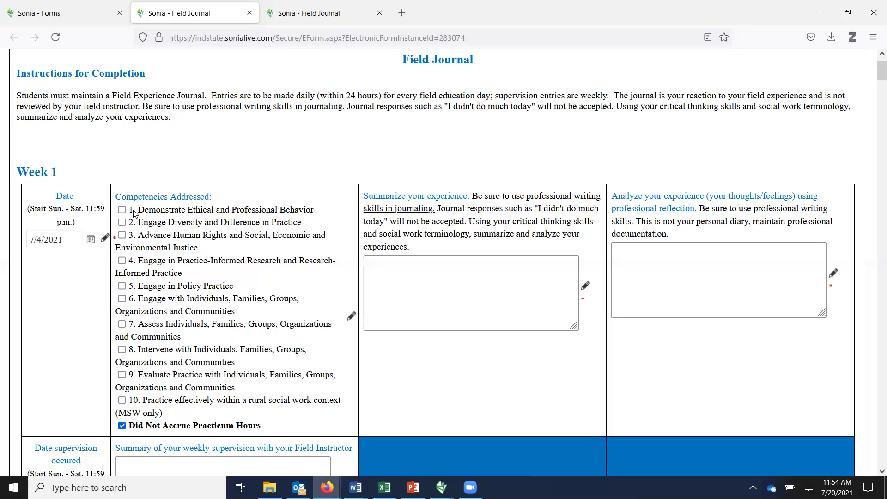
scroll(167, 305, down, 2)
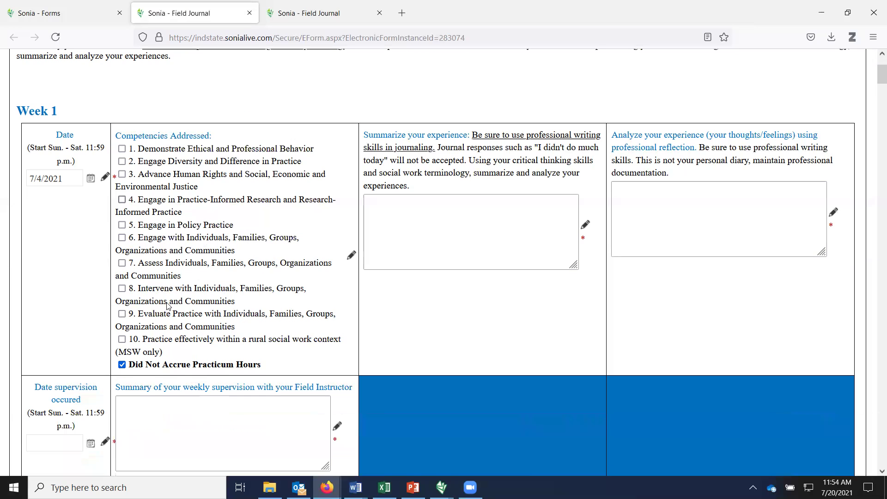
scroll(219, 247, up, 2)
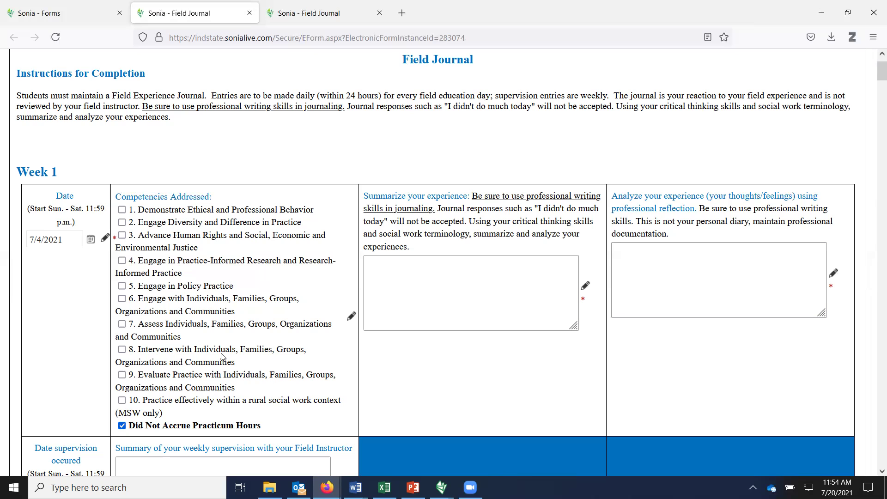
click(123, 237)
click(123, 261)
click(270, 304)
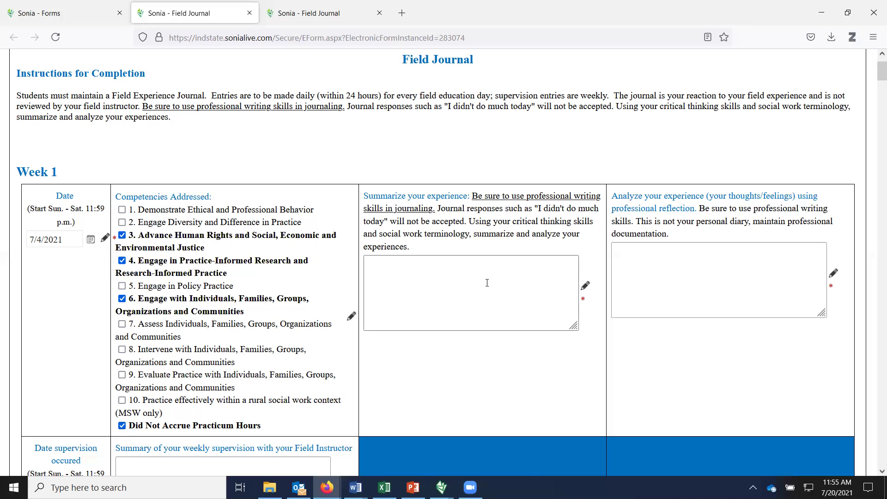
- Enter "7/4/21: BSW/MSW intern arrived at internship and identified a client in crisis." as the Week 1 experience summary
click(459, 276)
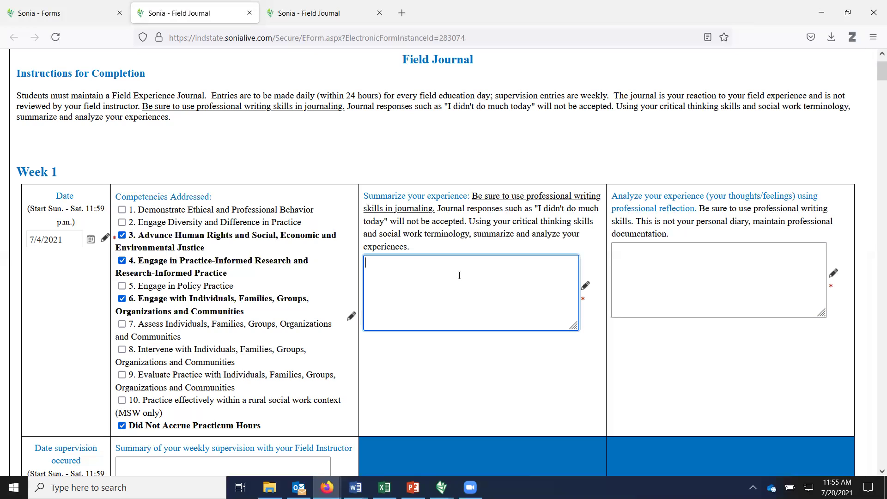
text(7/4/21: BSW/MSW intern arriv)
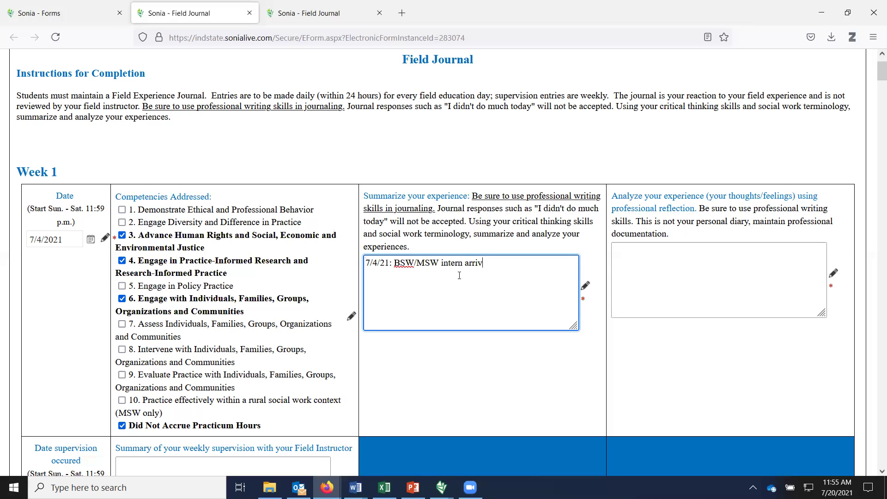
text(ed at internship and identified)
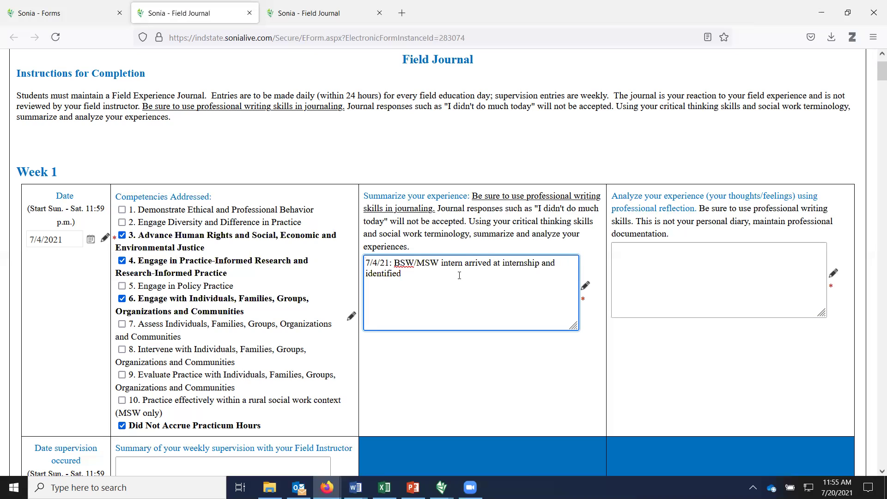
text( a cline)
key(BackSpace)
key(BackSpace)
text(ent in )
text(crisis)
text(/6/21)
text(: BSW/MSW)
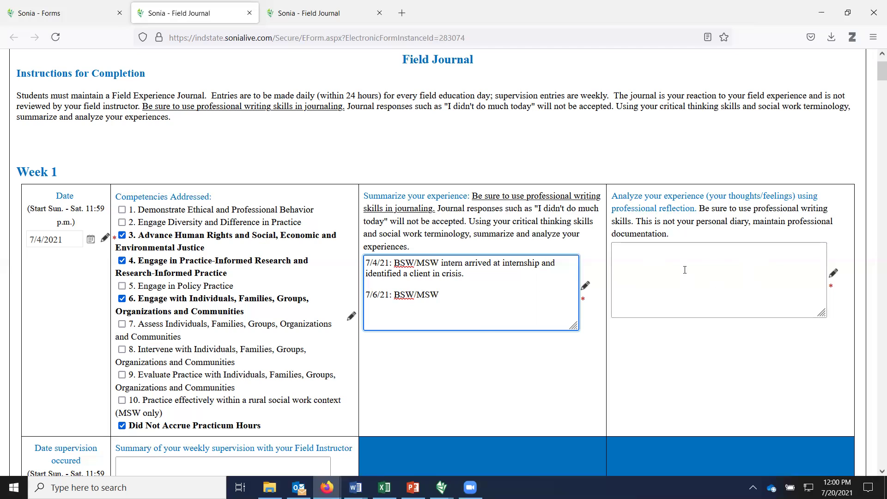
scroll(672, 286, down, 1)
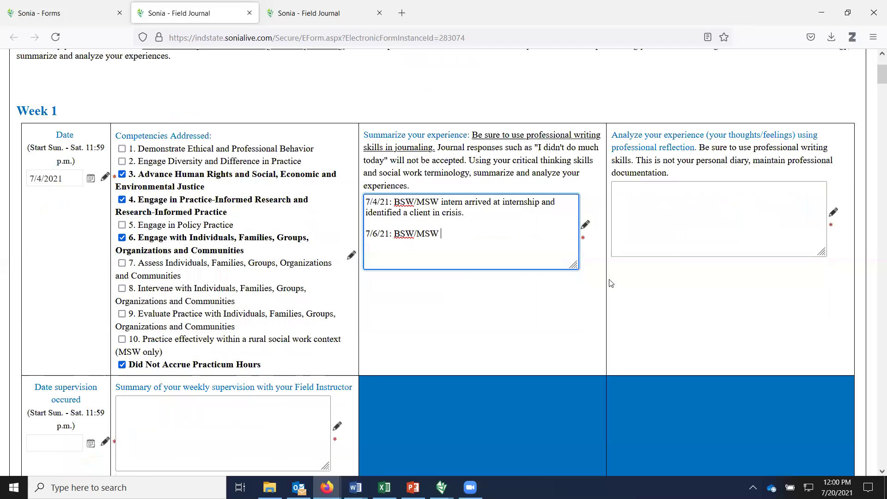
scroll(611, 283, down, 1)
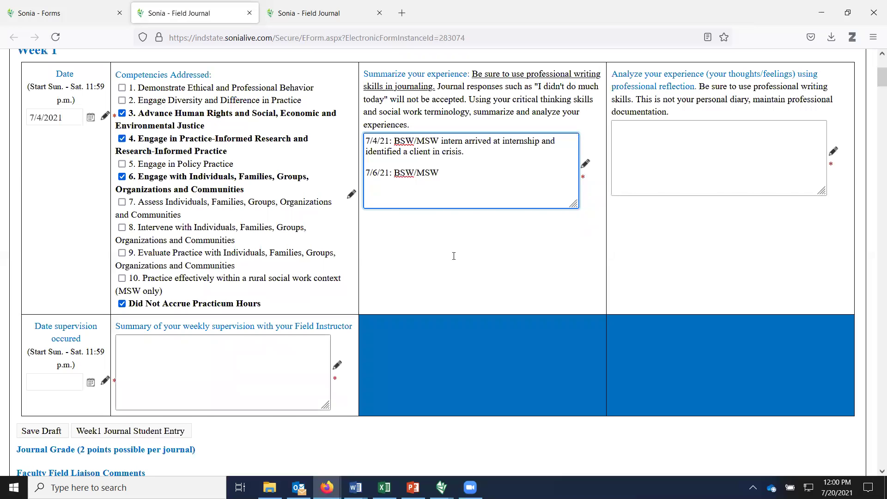
scroll(453, 255, up, 2)
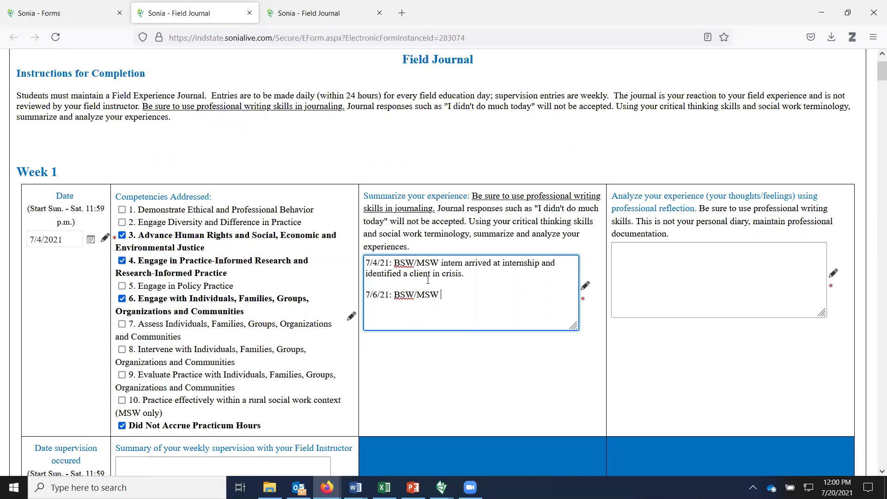
text(2)
key(BackSpace)
key(BackSpace)
drag(438, 294, 365, 303)
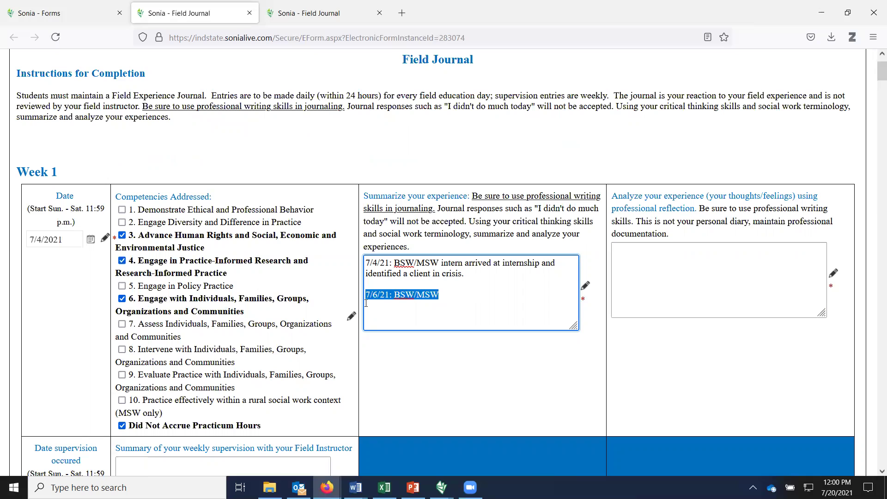
key(BackSpace)
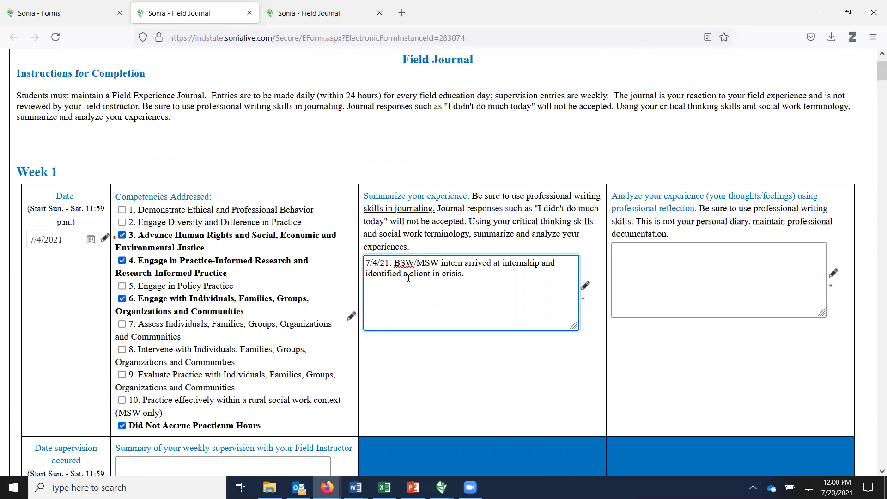
- Start the Week 1 experience analysis with the date label "7/4/21:"
scroll(650, 213, down, 2)
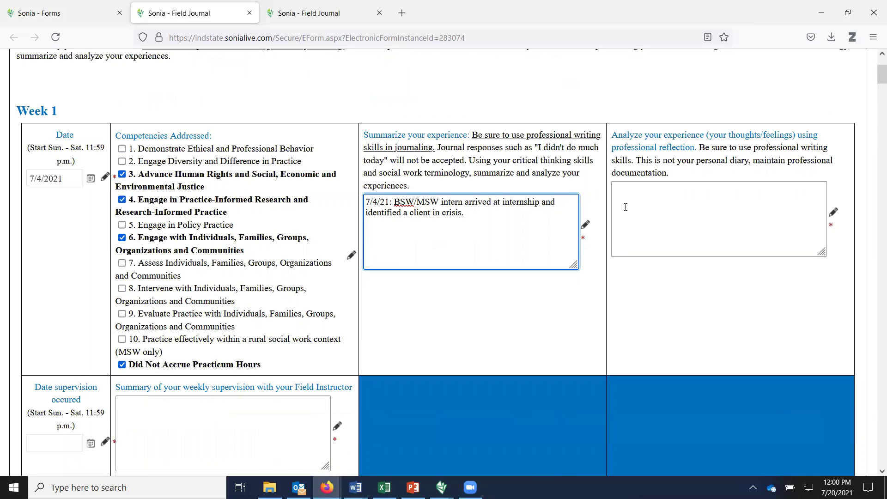
click(680, 200)
text(7/4/21:)
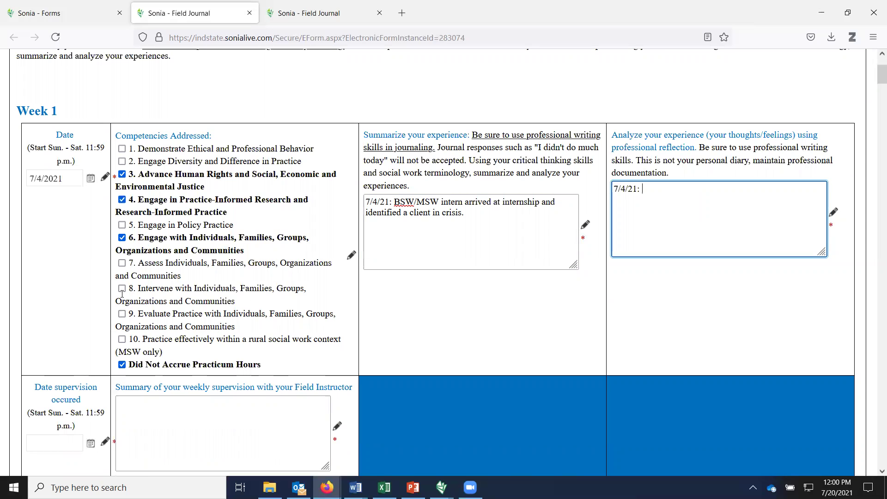
- Add the date label "7/6/21:" below the first entry in the Week 1 experience summary, separated by a blank line
scroll(401, 287, down, 3)
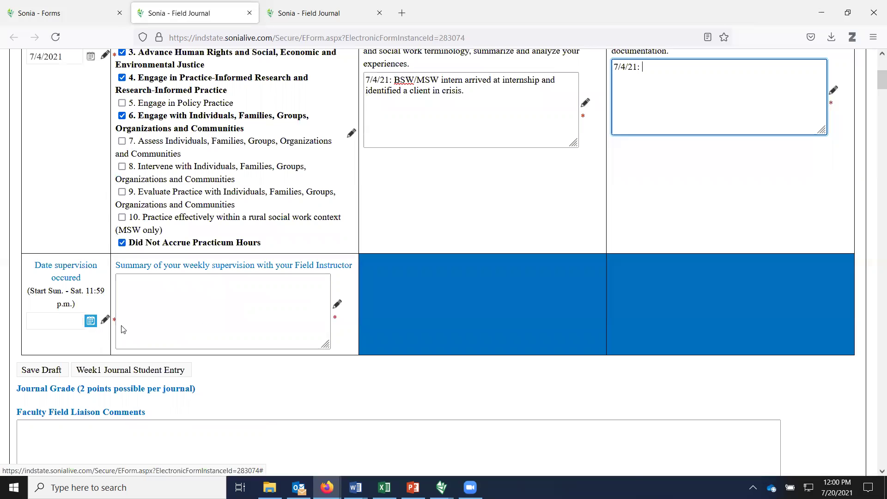
click(163, 292)
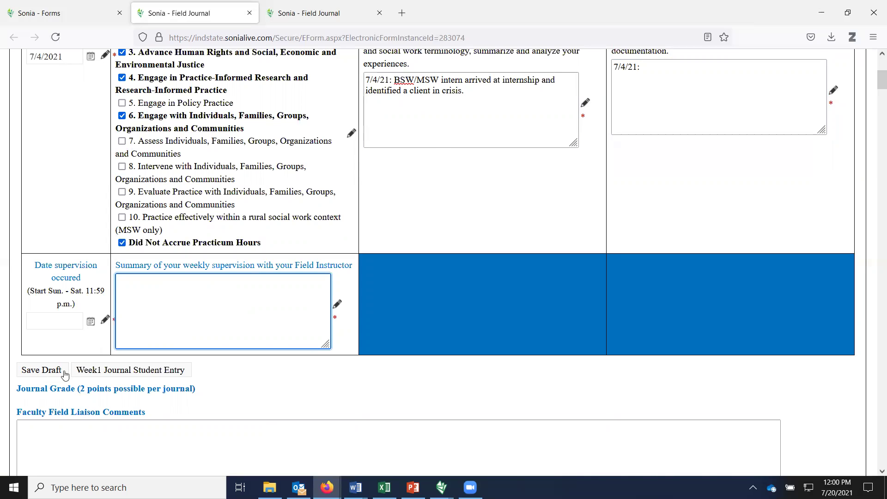
scroll(278, 332, up, 2)
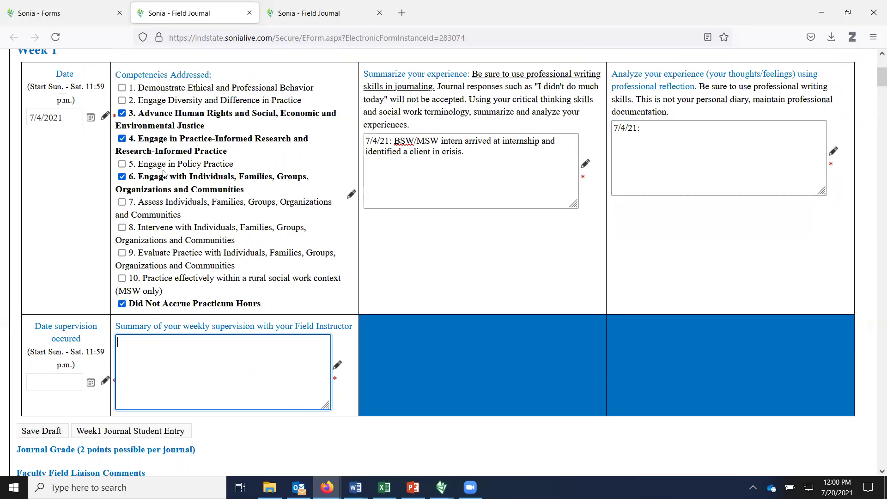
click(484, 154)
text(7/6/21:)
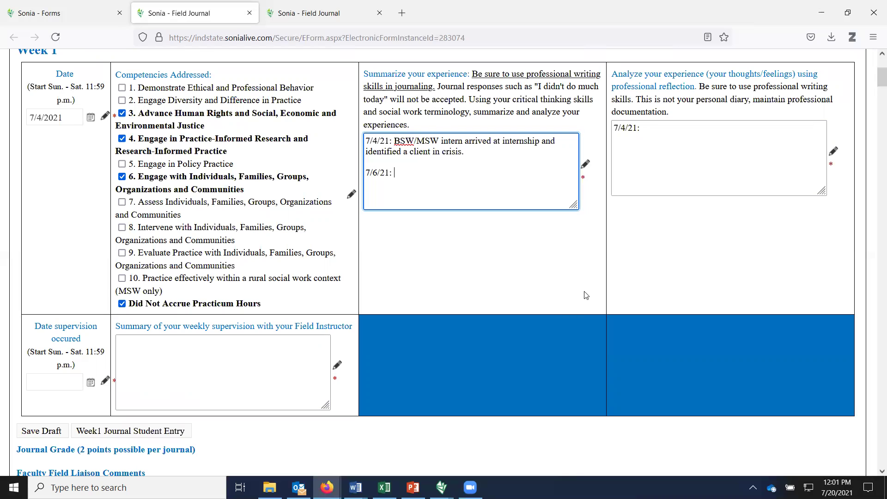
- Set the Week 1 supervision date to 7/8/2021 and place the cursor in the weekly supervision summary
click(91, 382)
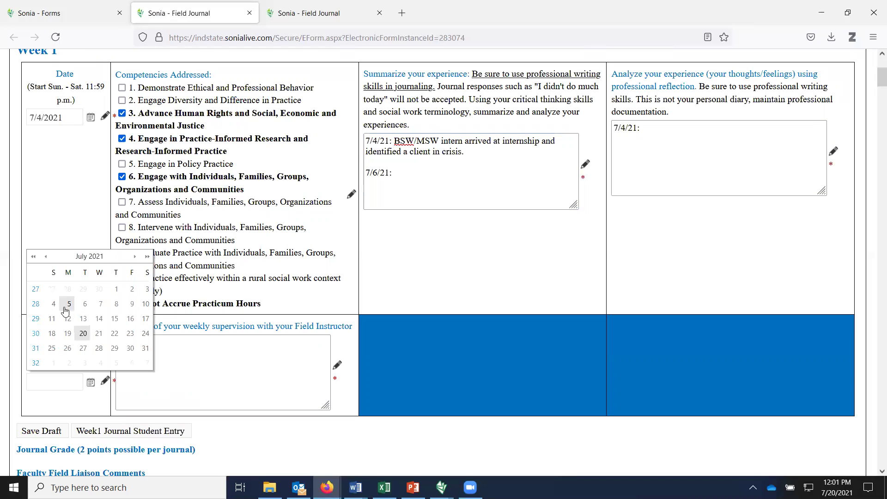
click(116, 306)
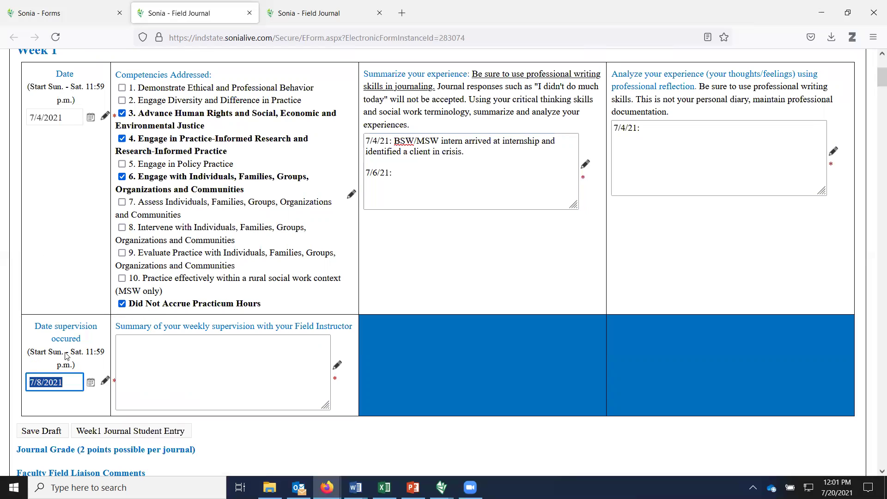
click(151, 360)
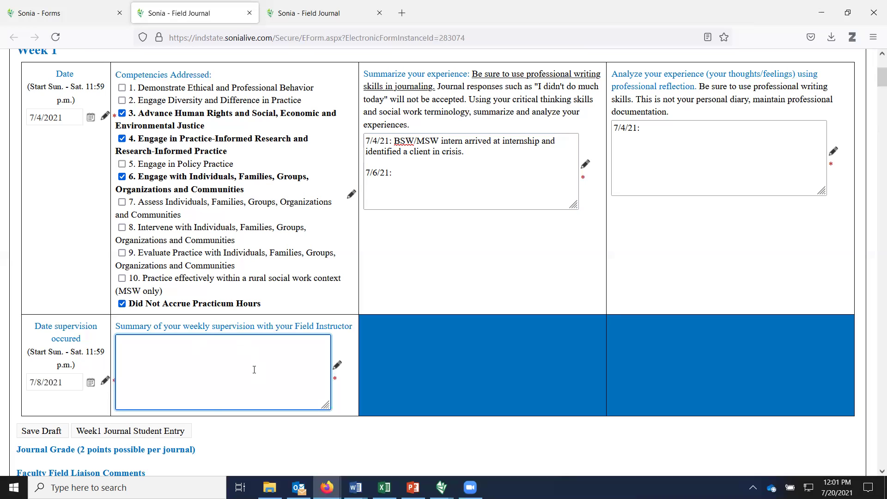
scroll(60, 376, down, 1)
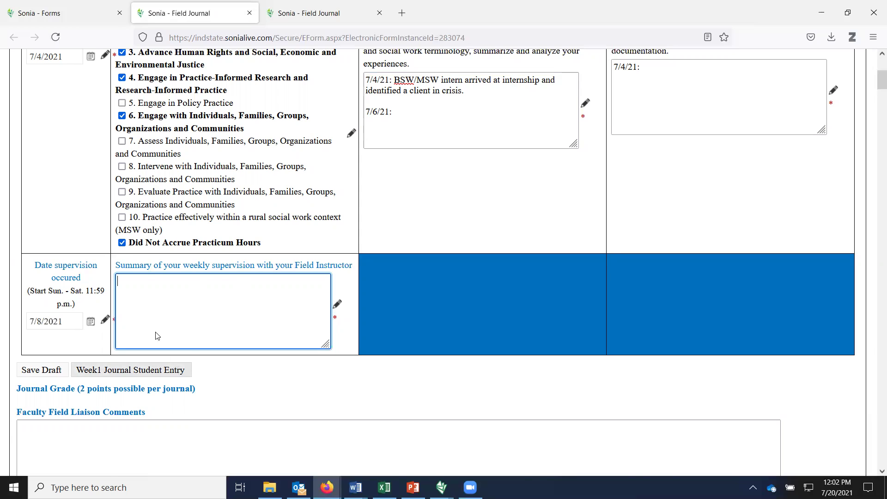
scroll(157, 336, down, 1)
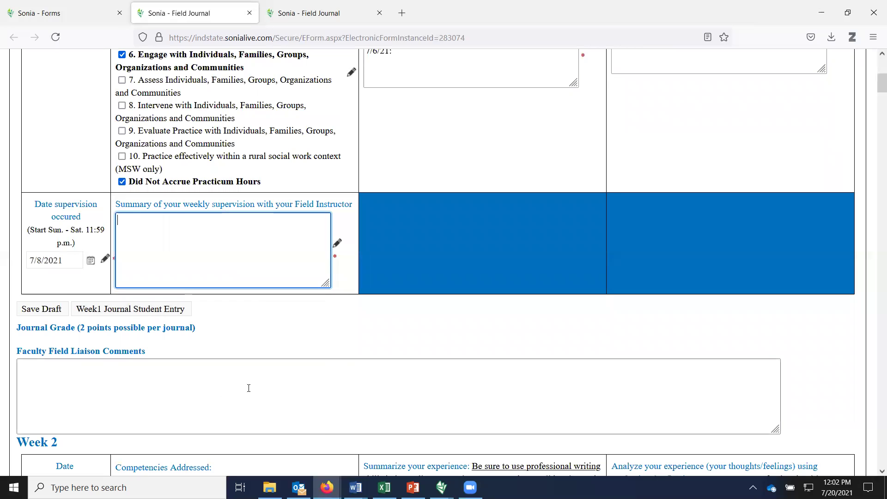
scroll(181, 385, down, 3)
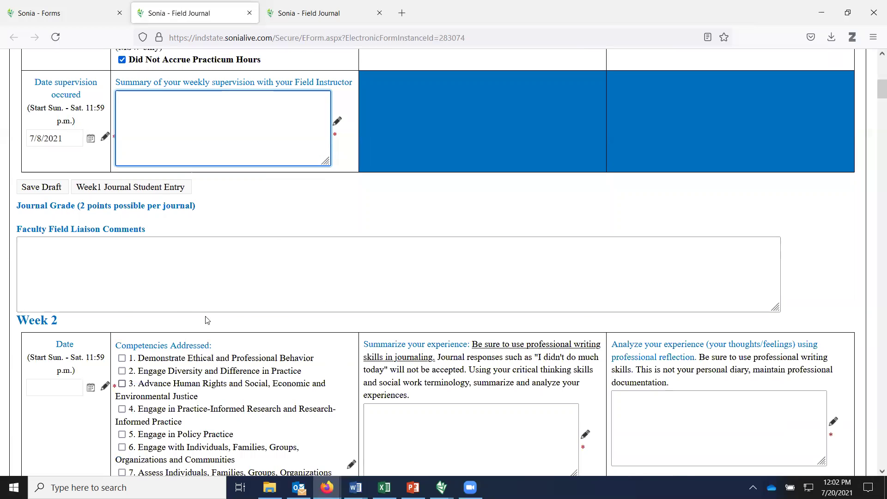
- Look over the blank Week 2 and Week 3 journal sections, then return to the Week 1 entry
scroll(206, 317, down, 1)
scroll(99, 259, down, 1)
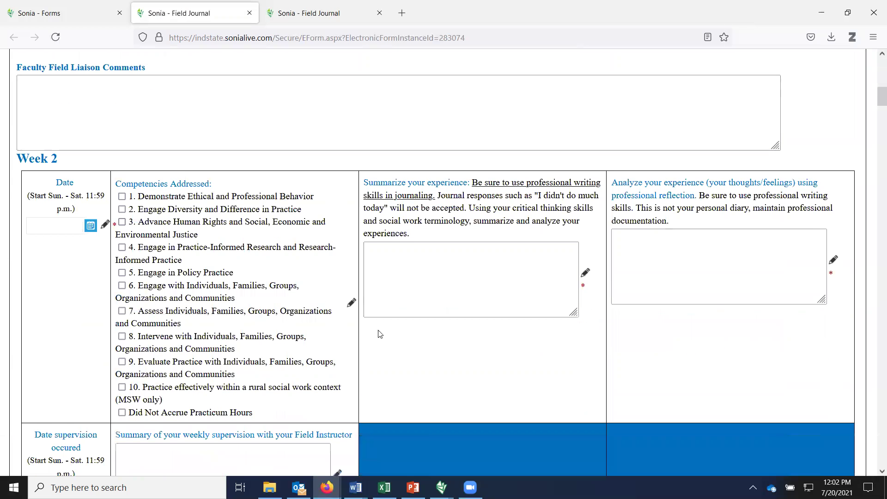
scroll(381, 334, down, 1)
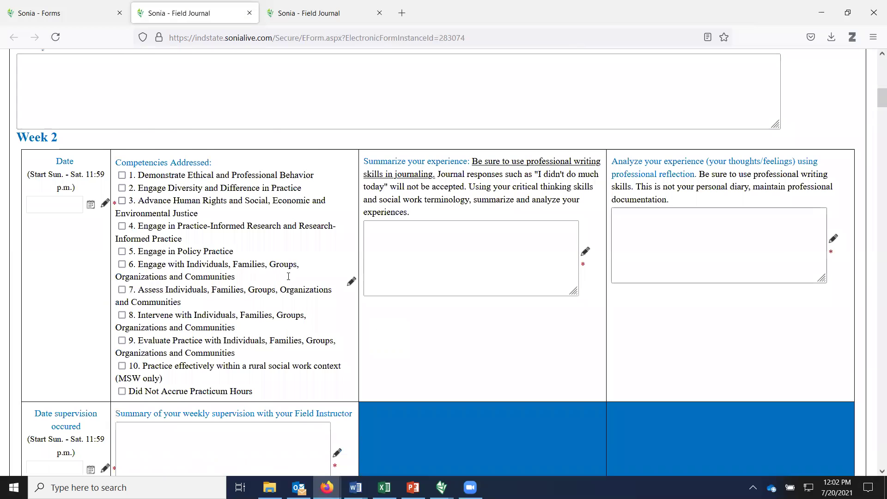
scroll(476, 283, down, 3)
scroll(186, 265, down, 3)
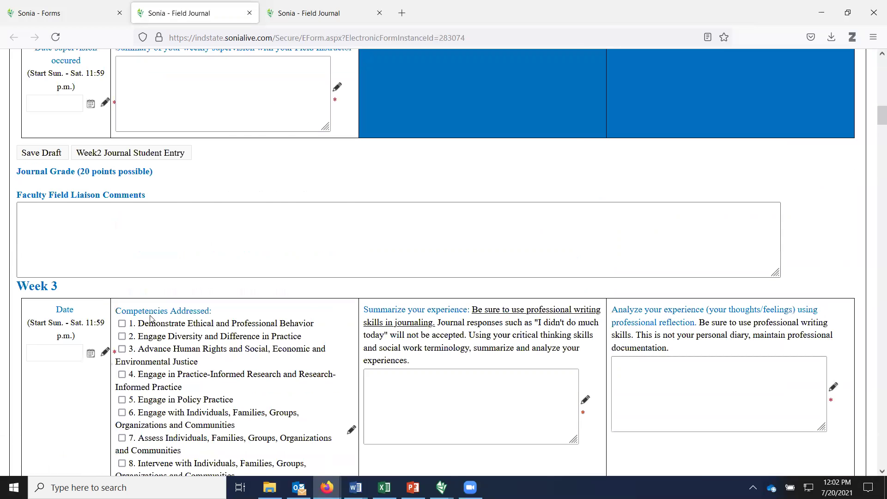
scroll(153, 318, down, 6)
scroll(222, 331, up, 20)
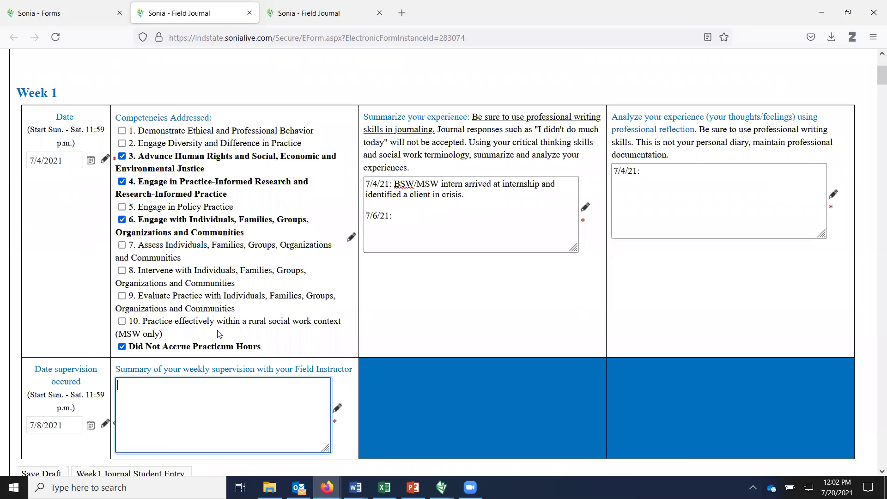
- Review the Week 1 entry from the completion instructions to the supervision summary, draft and student entry options, and liaison comments
scroll(161, 362, up, 3)
scroll(137, 390, down, 4)
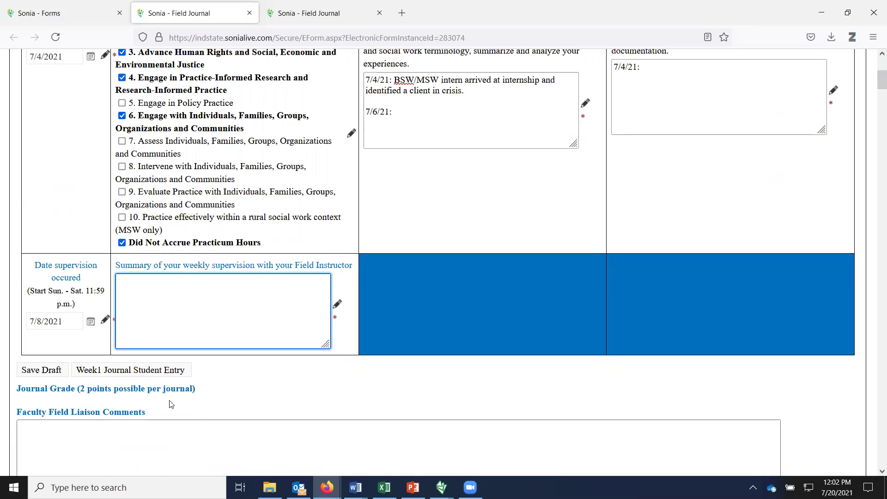
scroll(181, 403, down, 4)
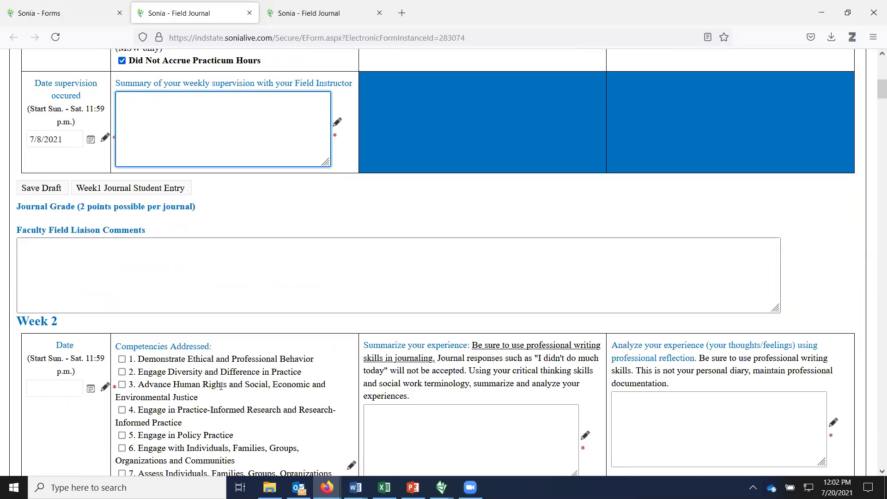
scroll(241, 372, up, 2)
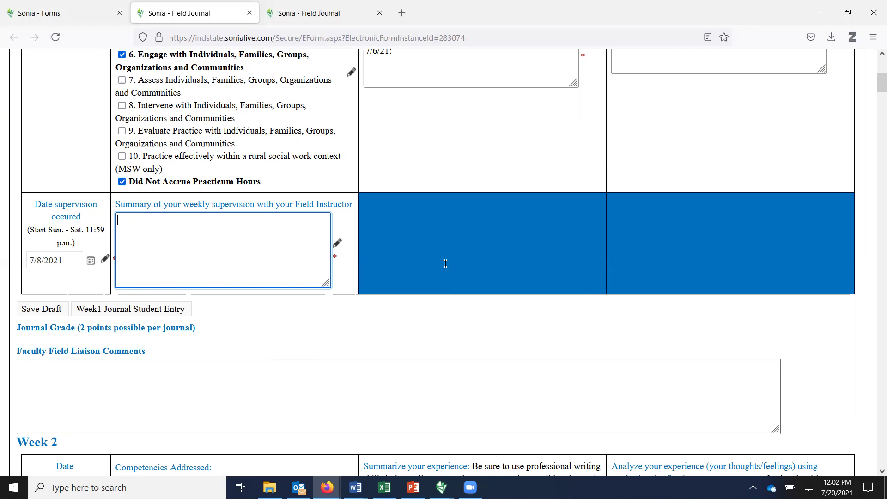
scroll(445, 264, up, 4)
scroll(557, 236, up, 1)
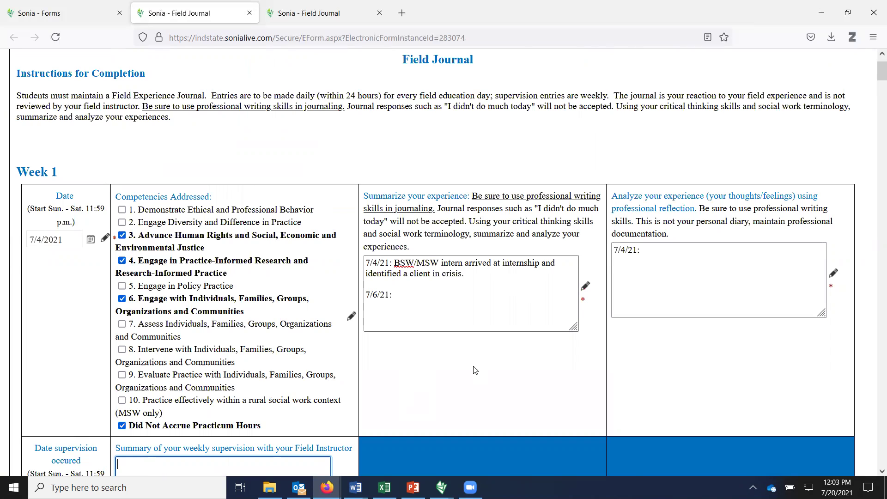
scroll(470, 370, down, 2)
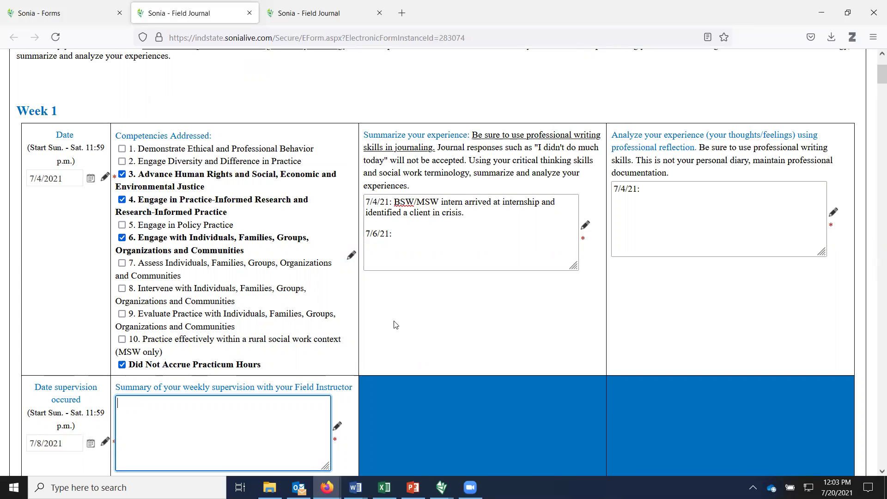
scroll(392, 320, down, 1)
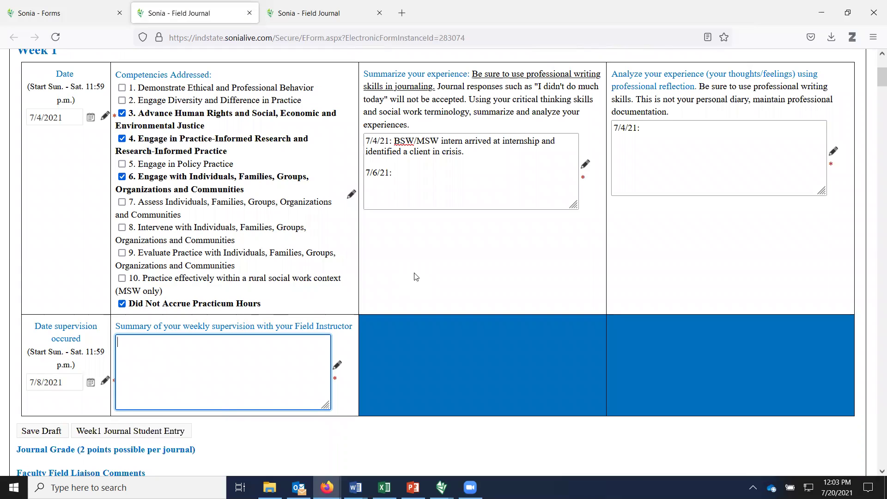
scroll(402, 295, down, 1)
scroll(414, 302, down, 2)
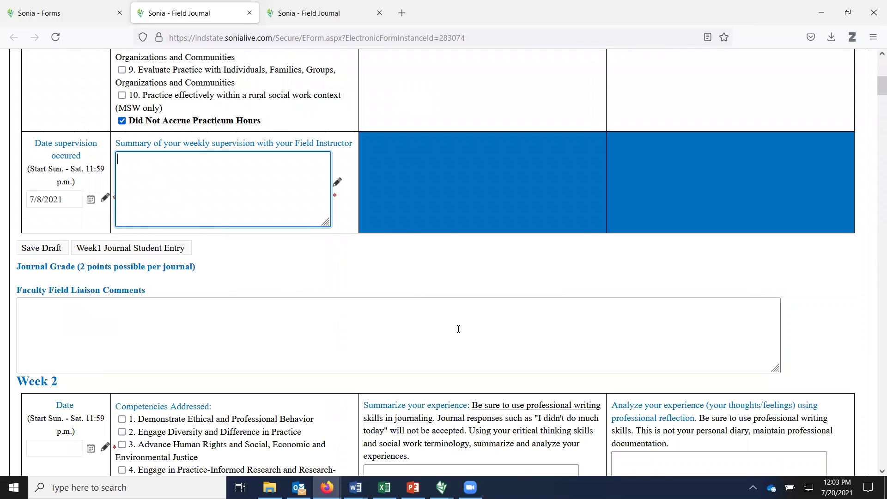
scroll(459, 329, up, 3)
scroll(422, 333, up, 4)
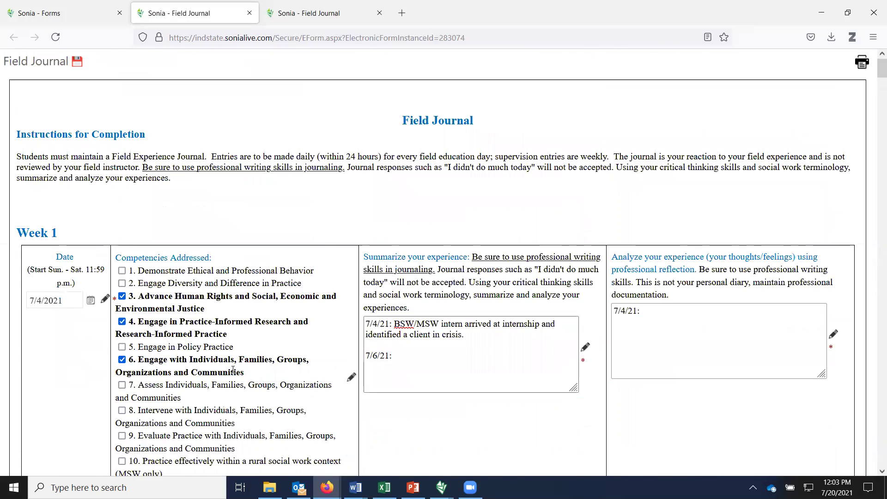
- Examine the remaining weekly sections through Week 16 and the final review submission option, then return to the Week 1 entry
scroll(233, 369, down, 15)
scroll(181, 385, down, 8)
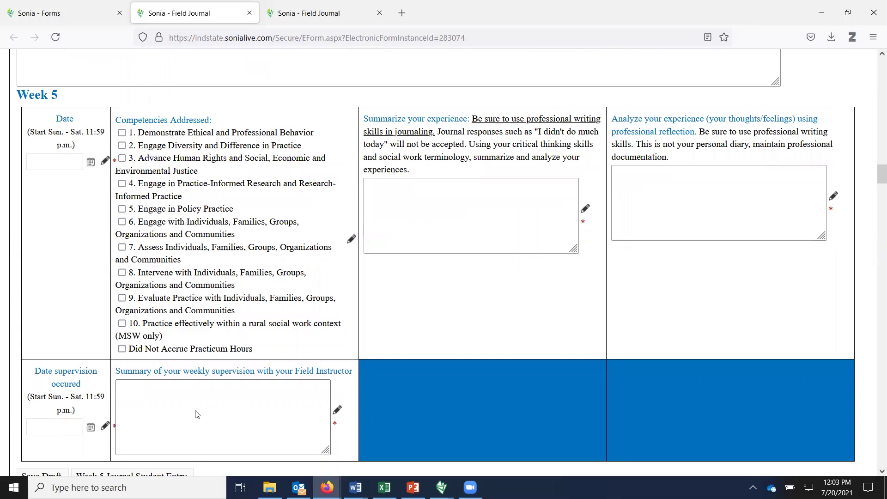
scroll(237, 410, down, 17)
scroll(110, 419, down, 20)
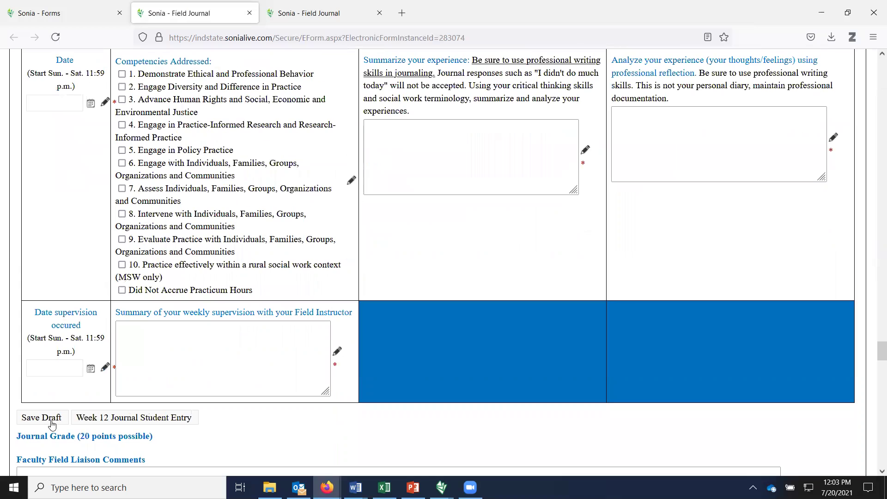
scroll(485, 406, down, 2)
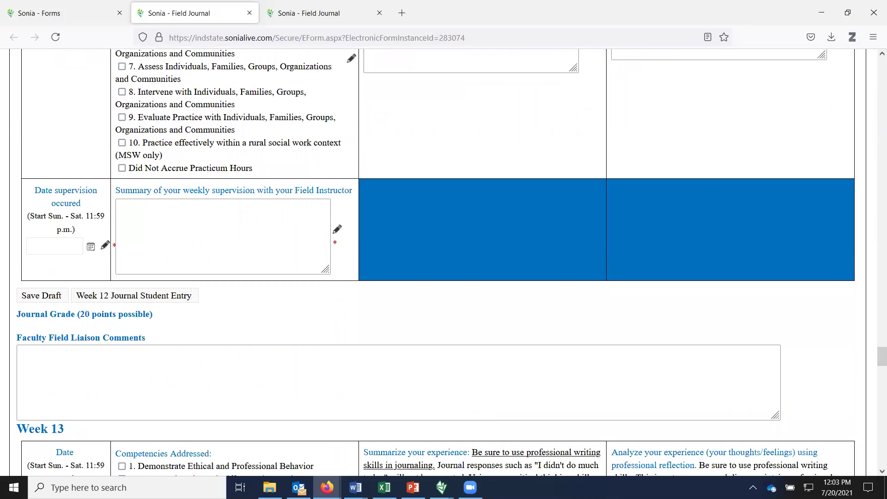
scroll(484, 407, down, 12)
scroll(436, 262, down, 4)
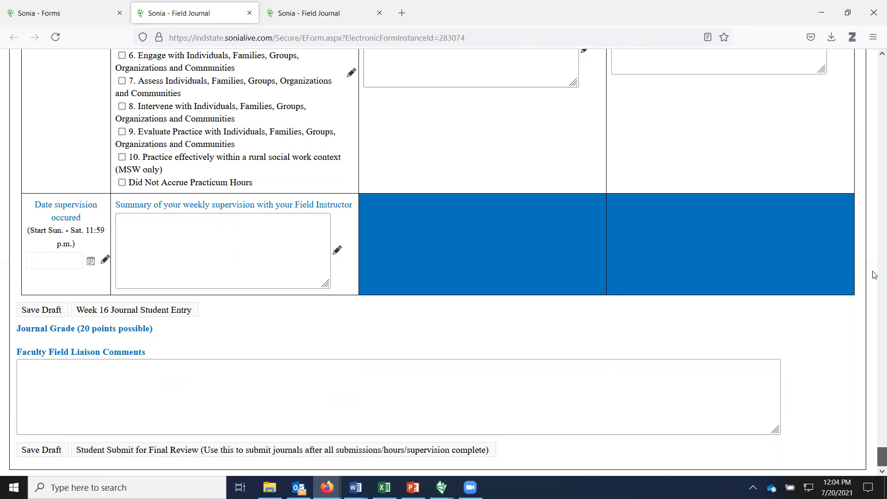
drag(881, 457, 832, 81)
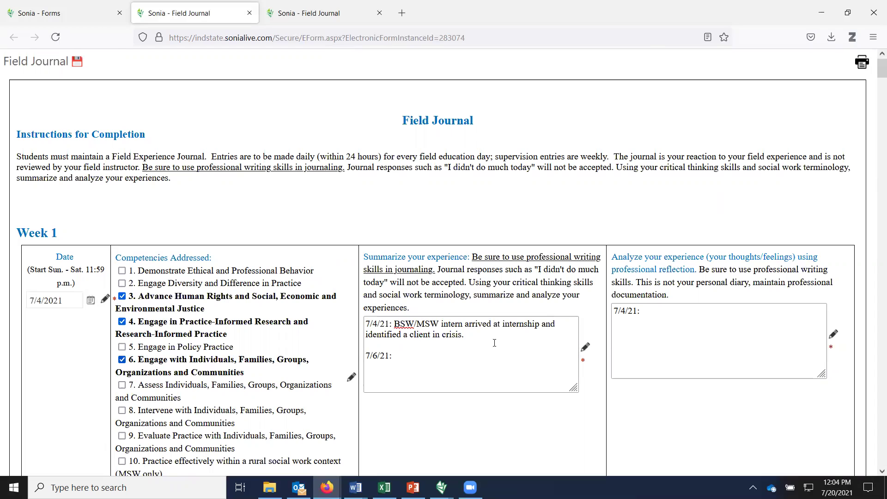
scroll(447, 345, down, 2)
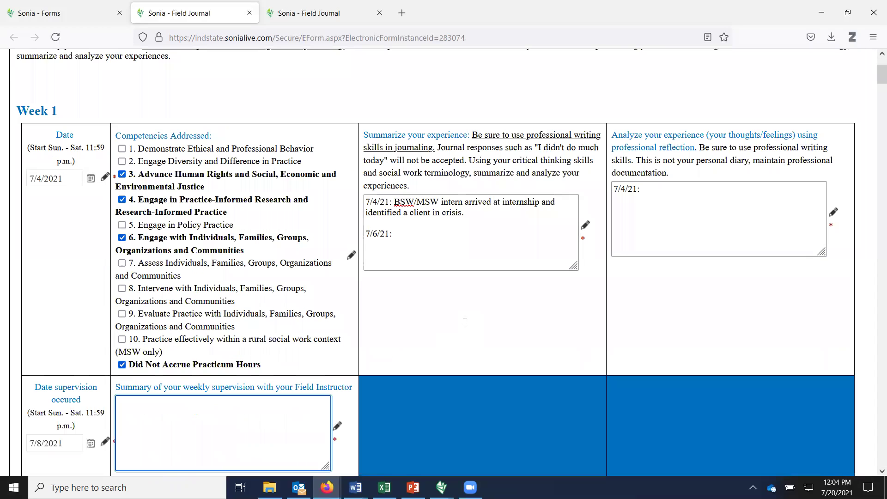
scroll(468, 331, up, 2)
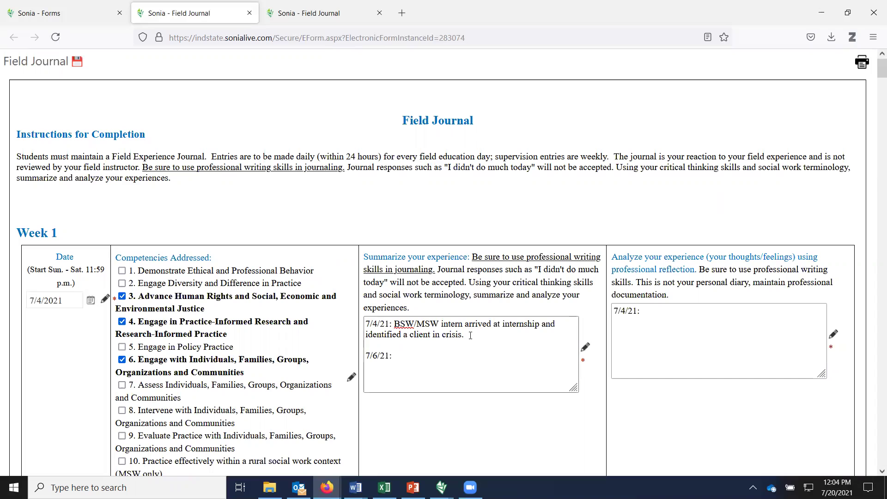